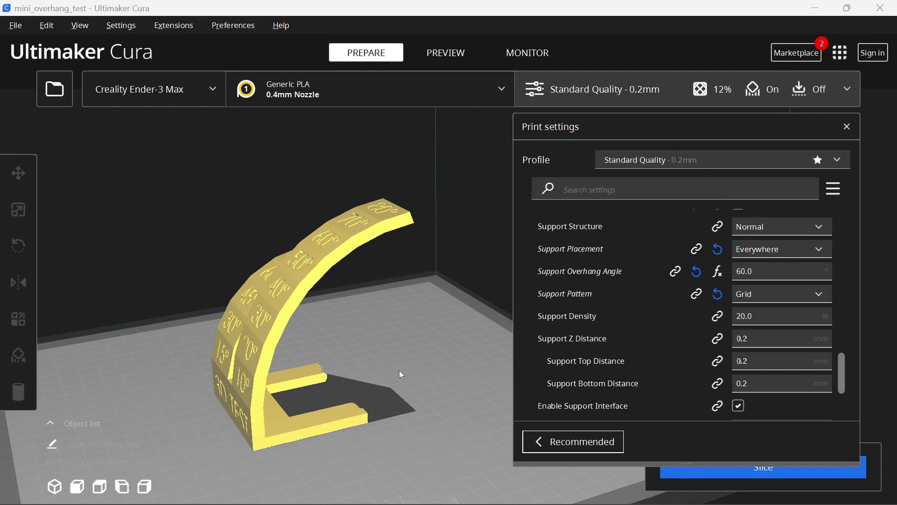
Orbit the model and review the Support Structure choices, keeping Normal supports.
right_click_drag(391, 375, 328, 211)
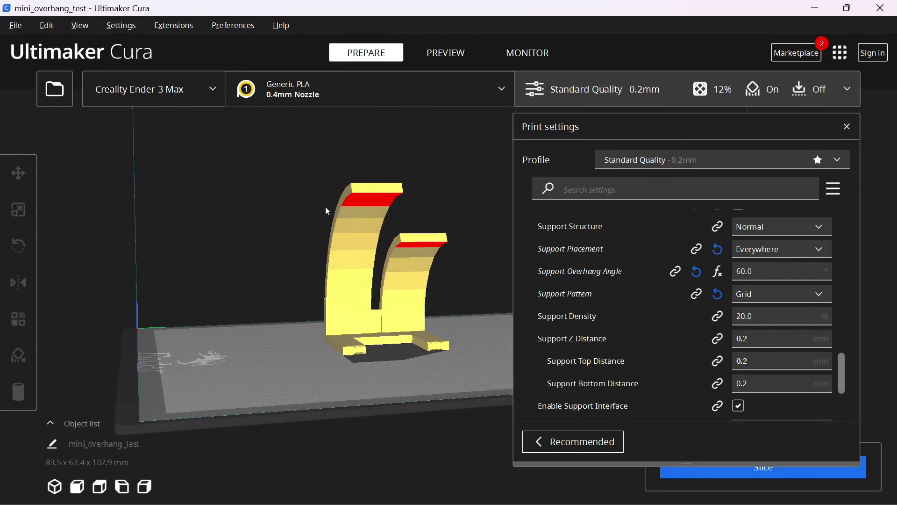
right_click_drag(352, 334, 342, 303)
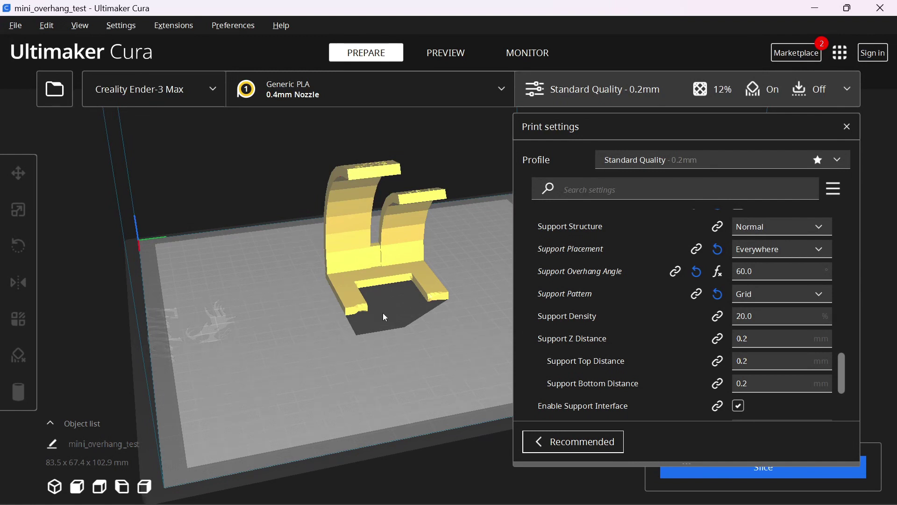
scroll(725, 330, "up", 4)
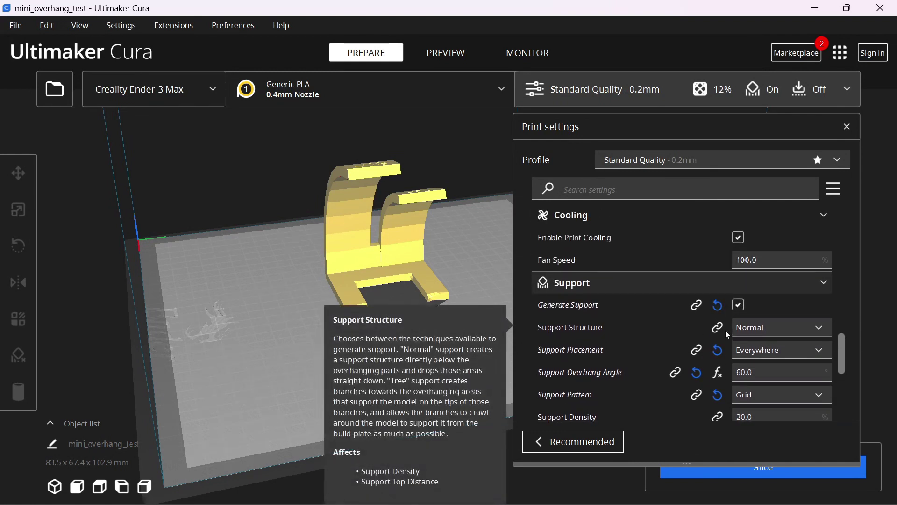
left_click(822, 329)
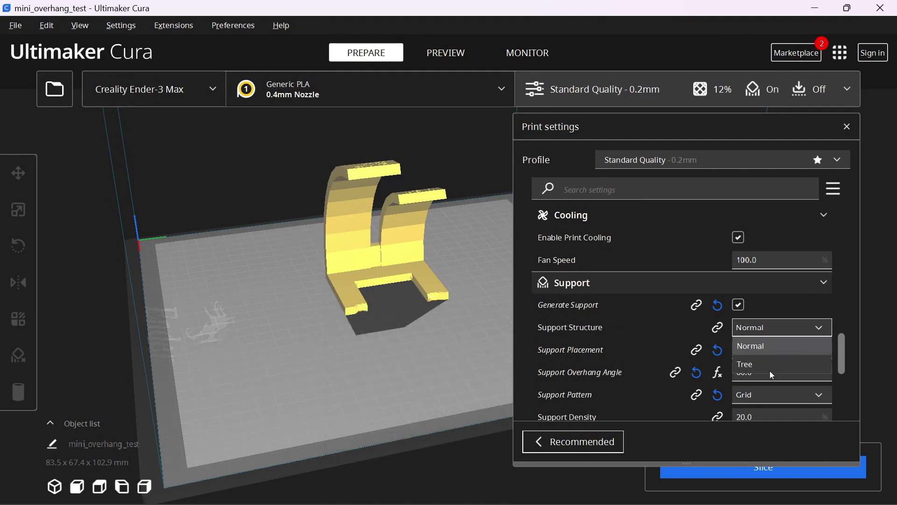
scroll(853, 294, "down", 3)
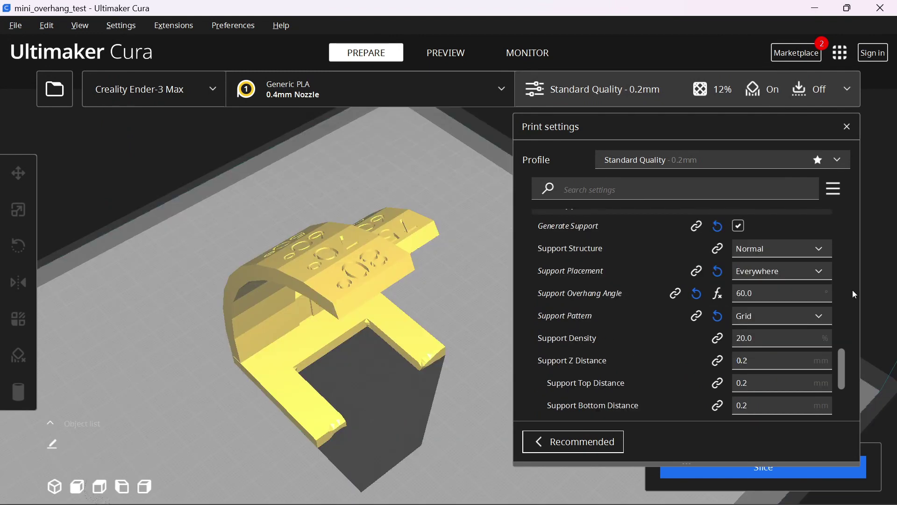
left_click(824, 252)
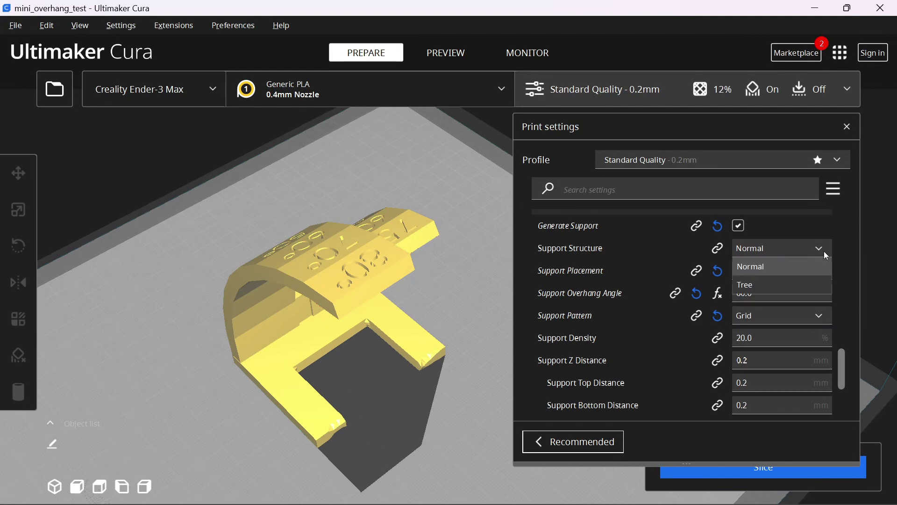
left_click(825, 251)
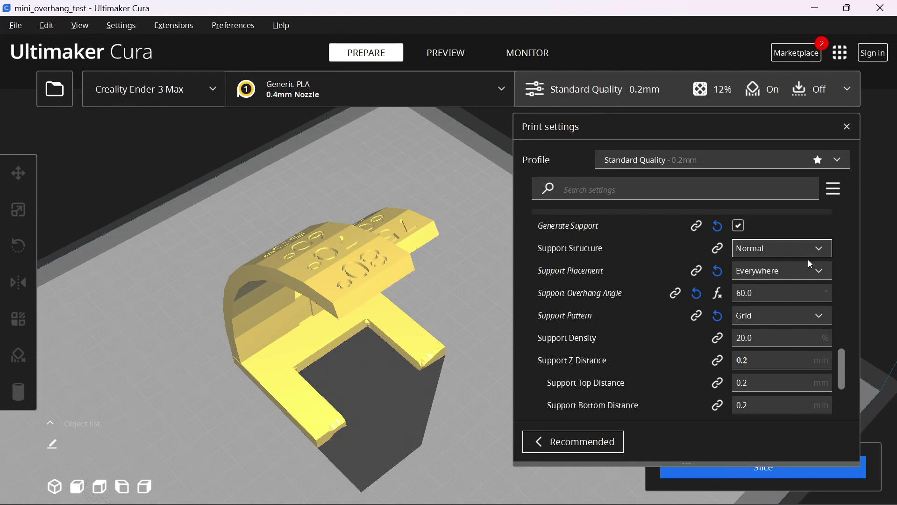
Open the Preferences setting-visibility page and filter the settings list by 'tree'.
left_click(234, 27)
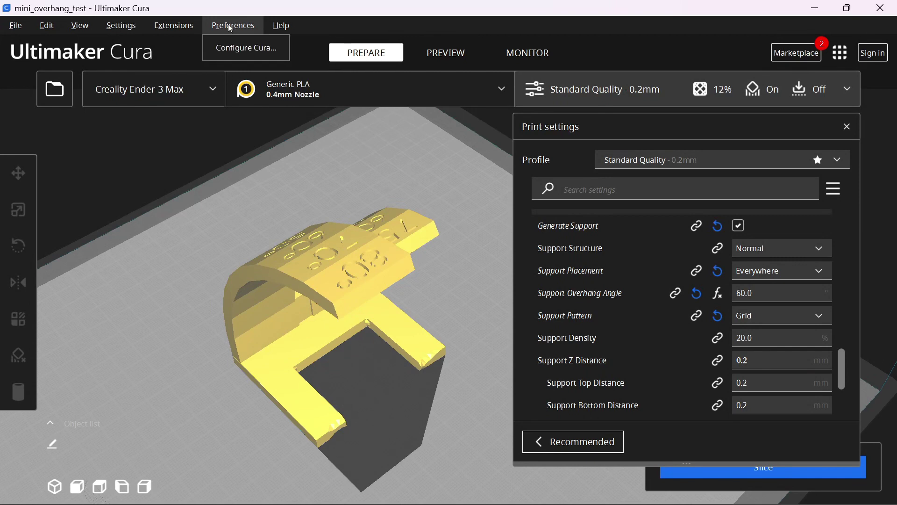
left_click(235, 48)
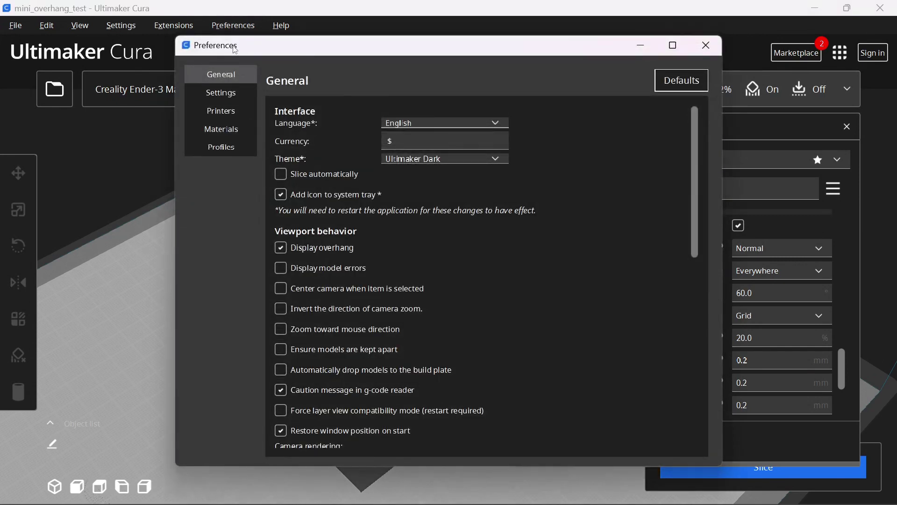
left_click(221, 93)
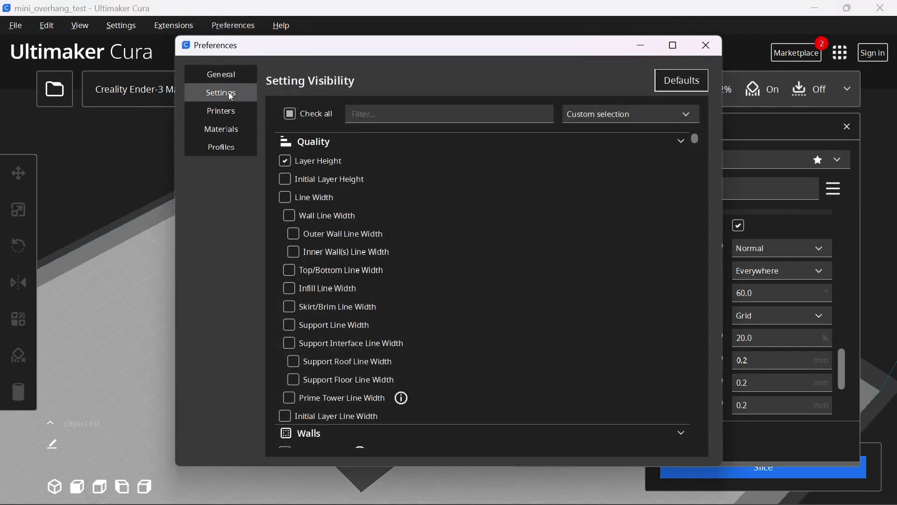
left_click(401, 116)
type("tree")
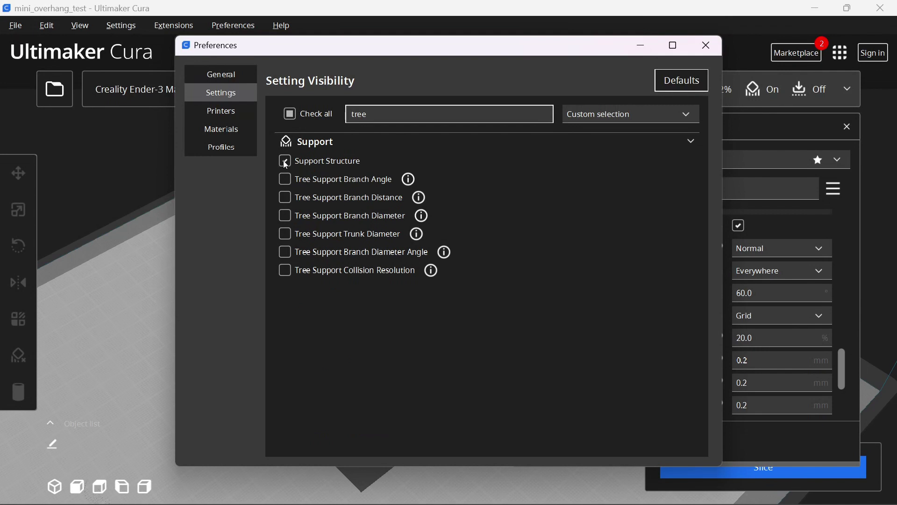
mouse_move(285, 164)
Close Preferences, try Tree supports, then return Support Structure to Normal.
left_click(715, 45)
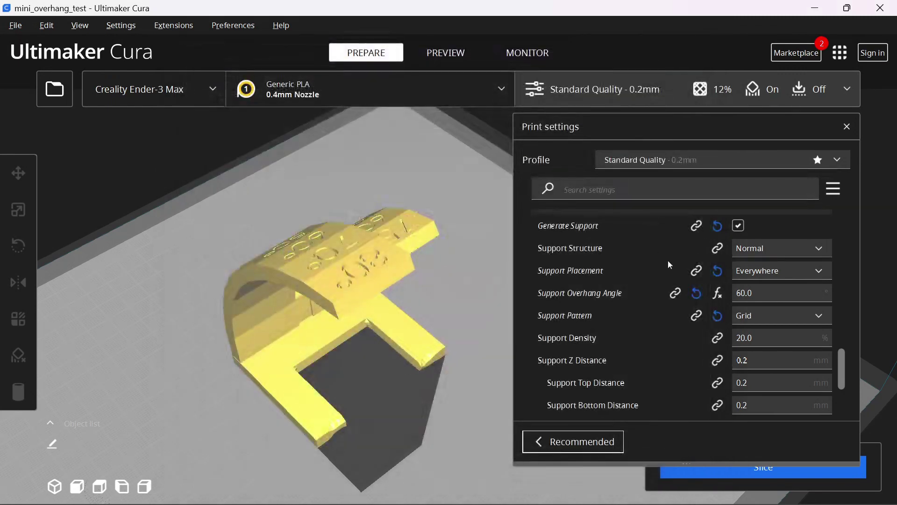
left_click(822, 250)
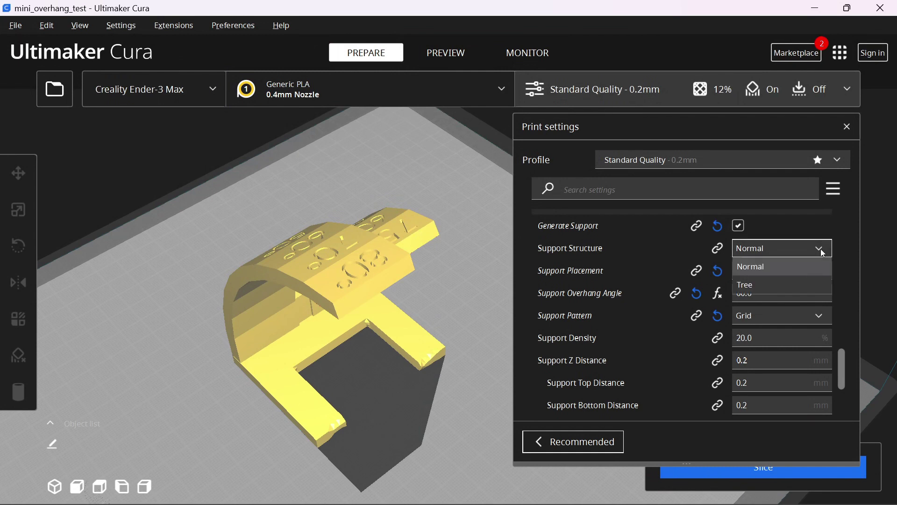
left_click(750, 283)
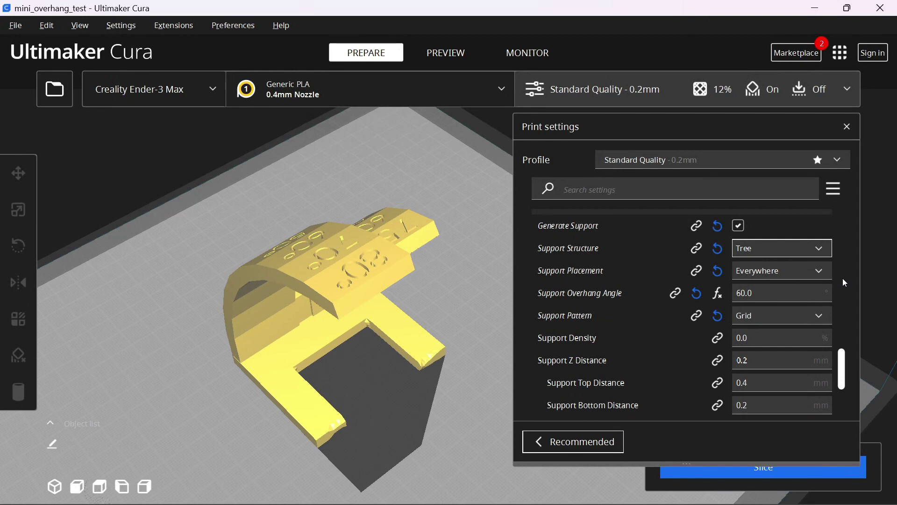
left_click(823, 251)
left_click(775, 270)
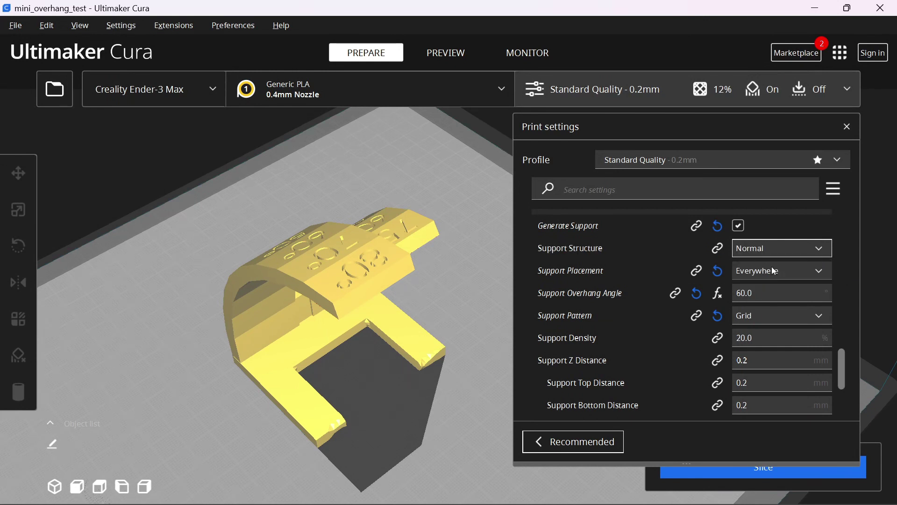
left_click(772, 247)
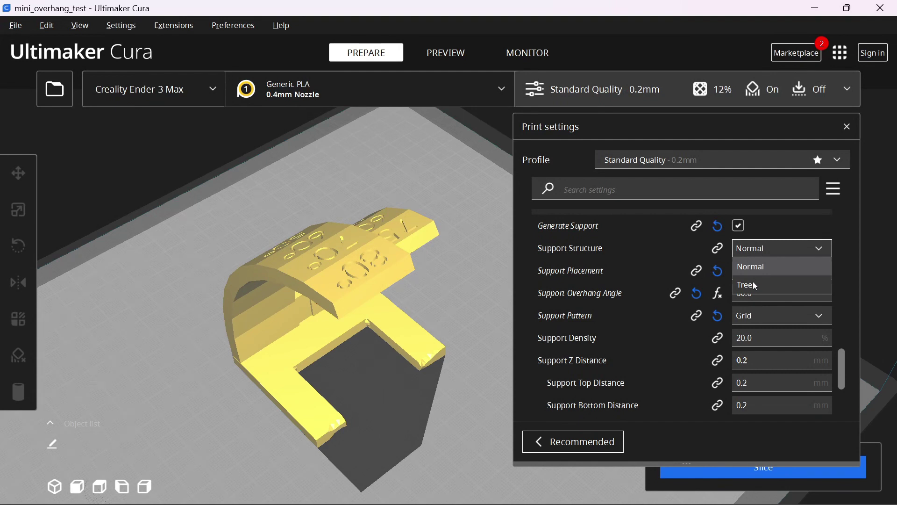
right_click_drag(357, 418, 326, 270)
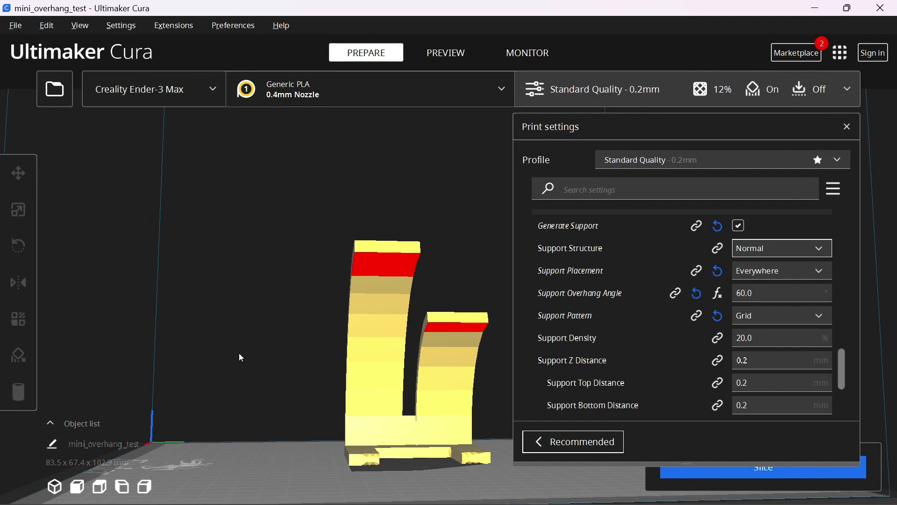
right_click_drag(240, 357, 423, 258)
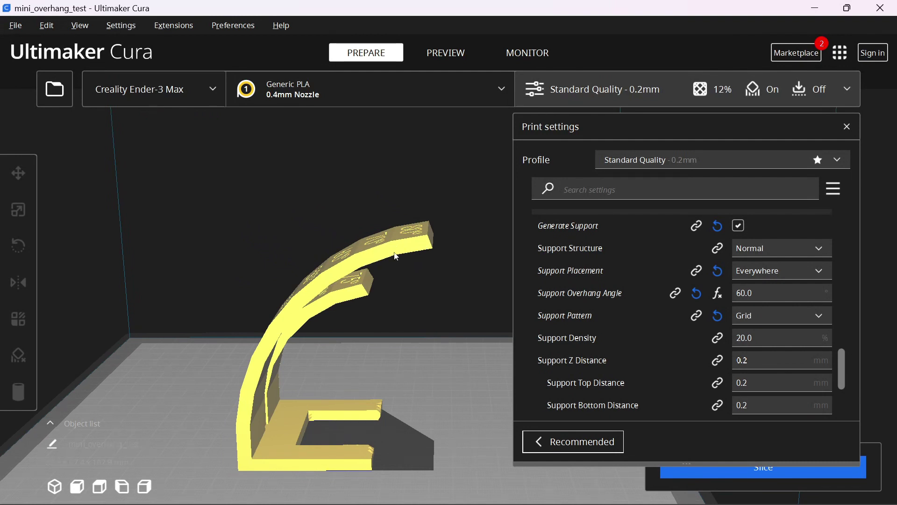
right_click_drag(373, 443, 327, 253)
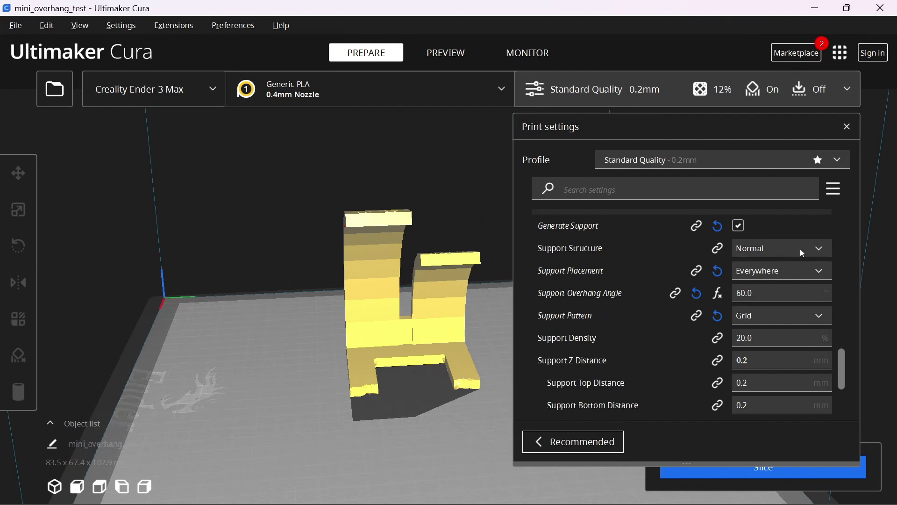
mouse_move(732, 496)
left_click(753, 469)
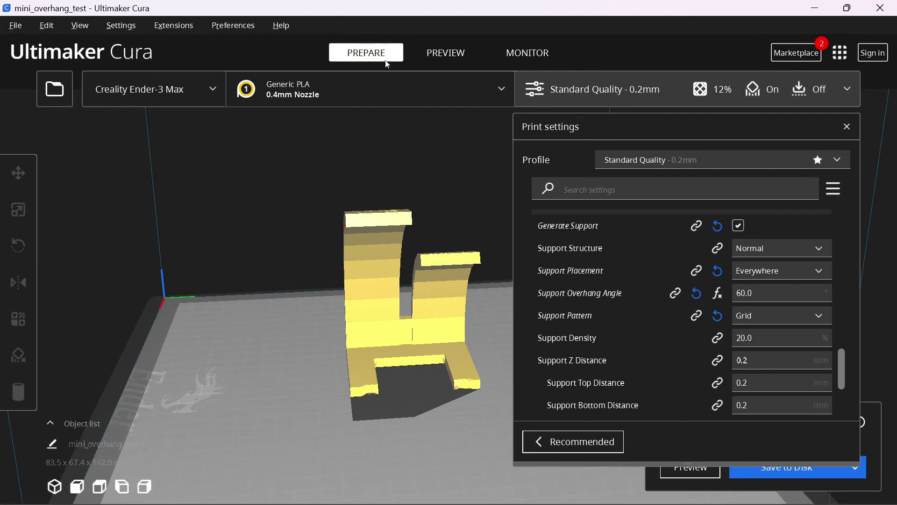
left_click(445, 53)
right_click_drag(383, 402, 495, 383)
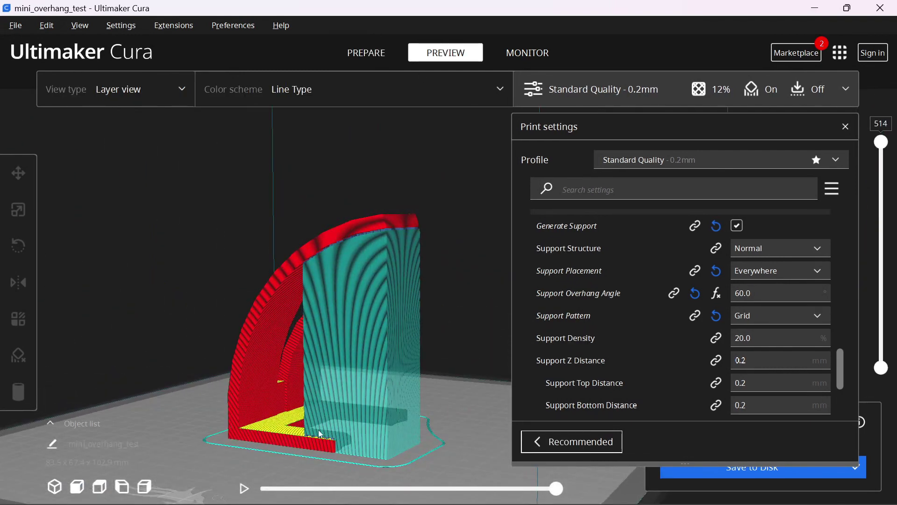
left_click(366, 53)
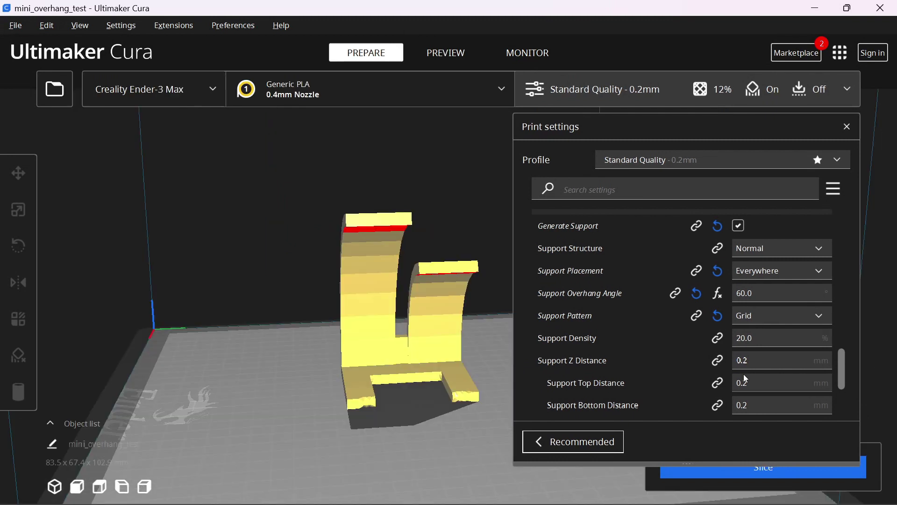
left_click(754, 272)
Limit supports to Touching Buildplate and orbit the sliced layer preview.
left_click(766, 287)
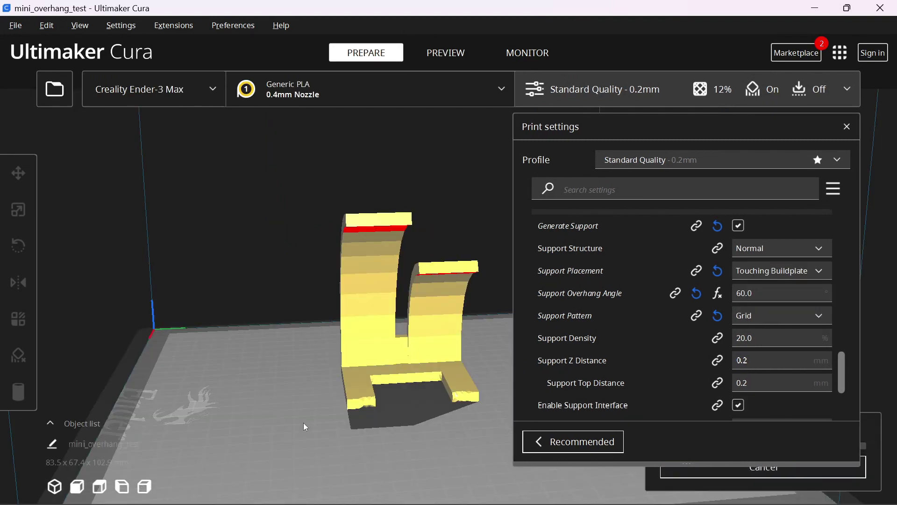
left_click(691, 468)
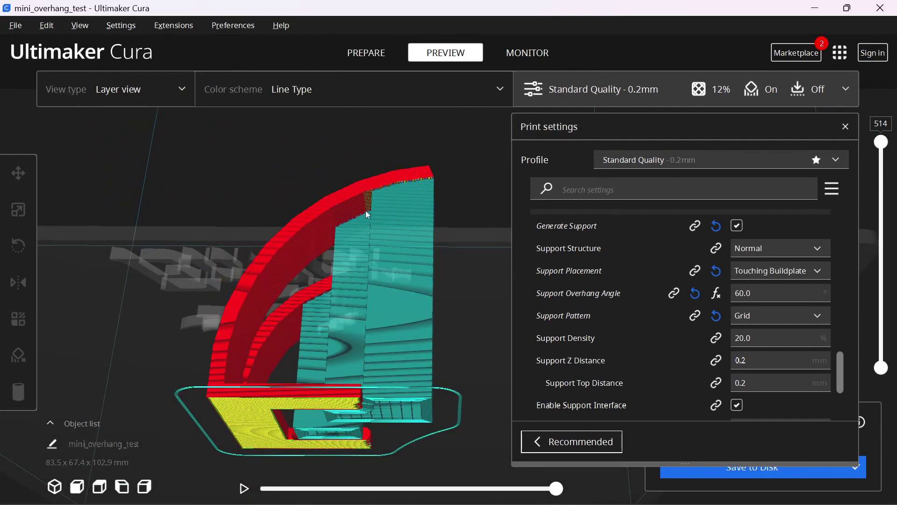
right_click_drag(367, 215, 187, 351)
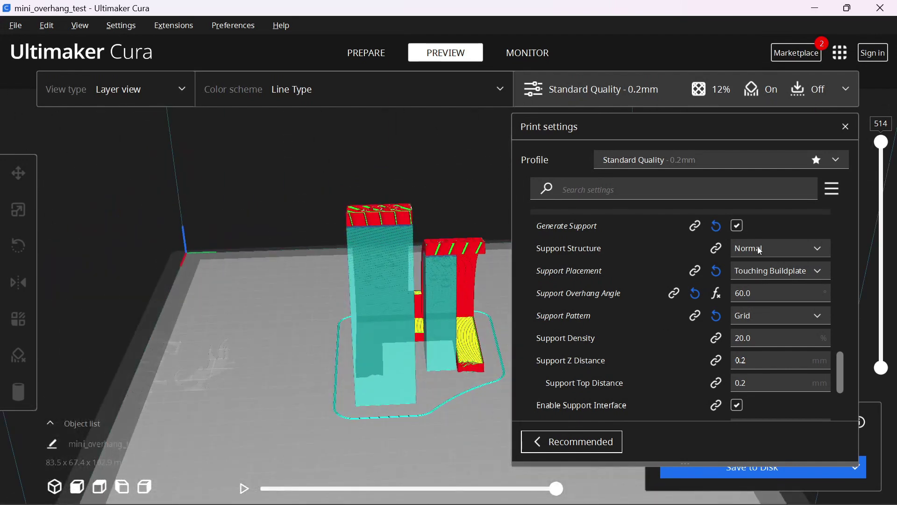
Switch supports to Tree with Touching Buildplate placement and close Print settings to re-slice.
left_click(760, 250)
left_click(745, 283)
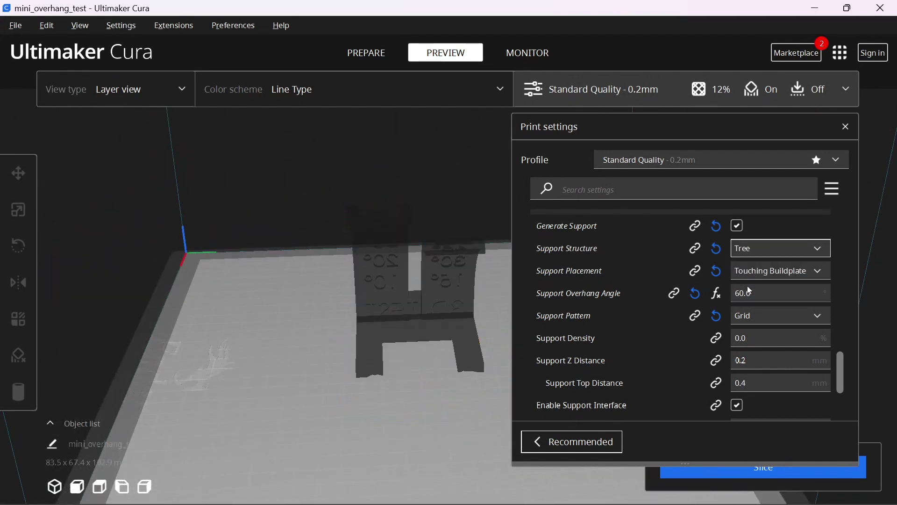
left_click(752, 275)
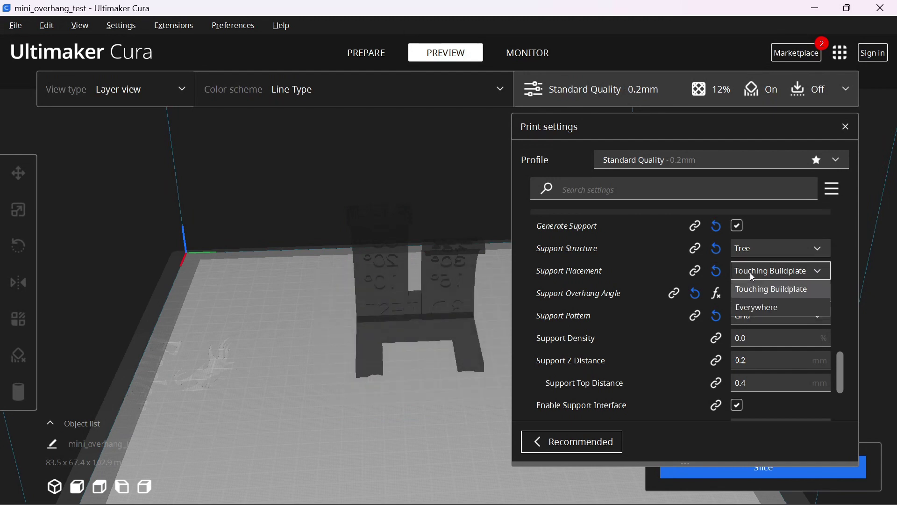
left_click(752, 292)
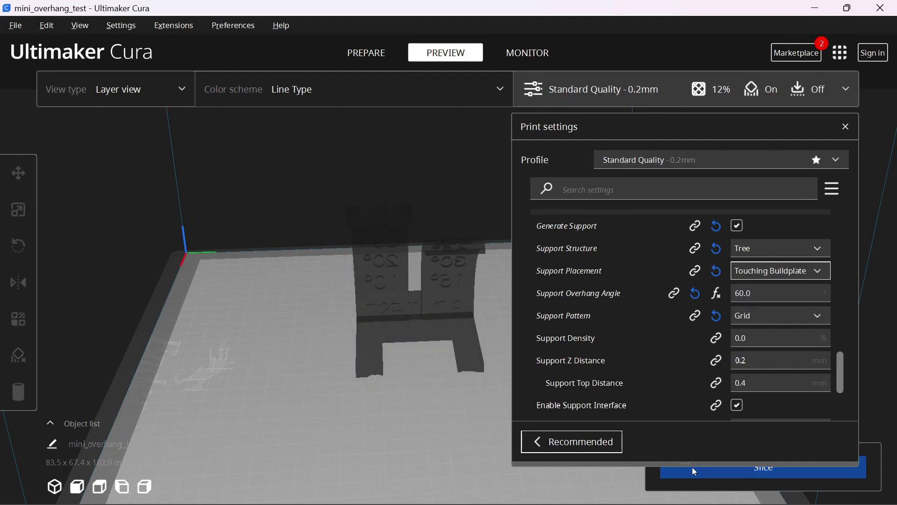
left_click(722, 470)
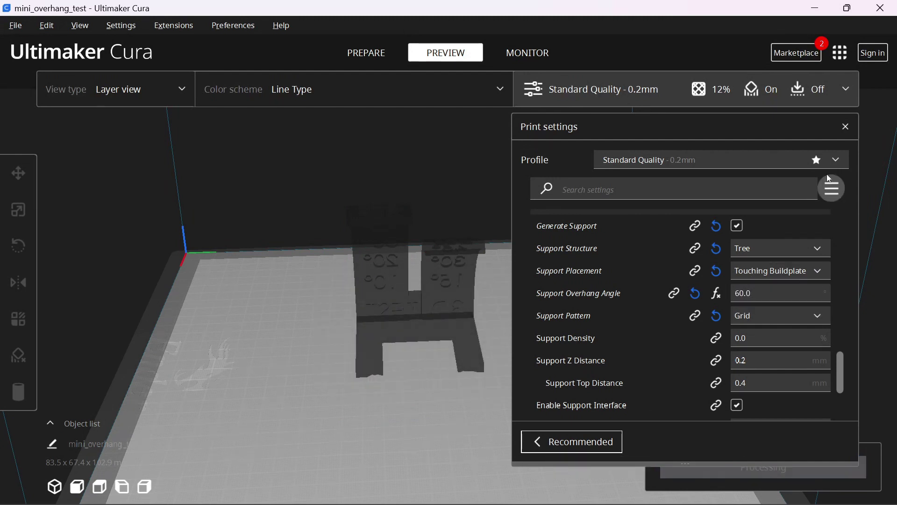
left_click(845, 127)
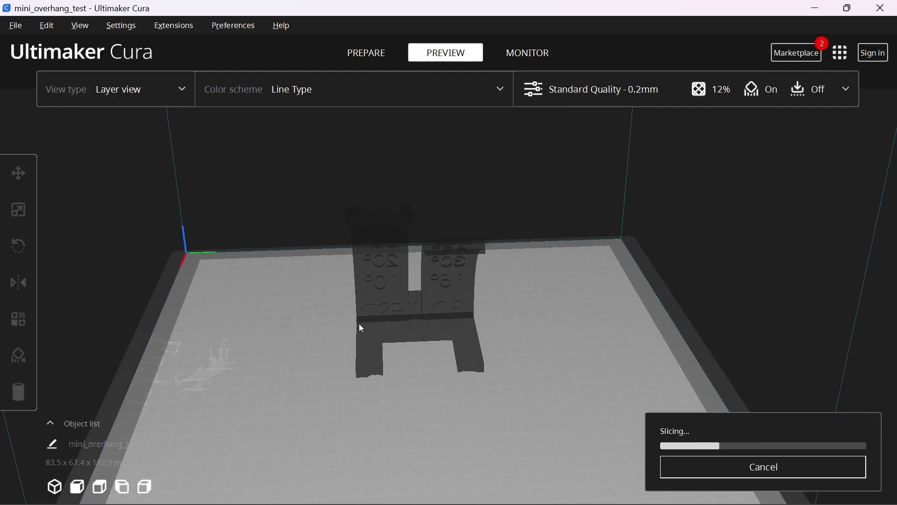
Orbit the layer preview around the arches, red arc and towers to inspect the tree supports.
right_click_drag(359, 323, 383, 287)
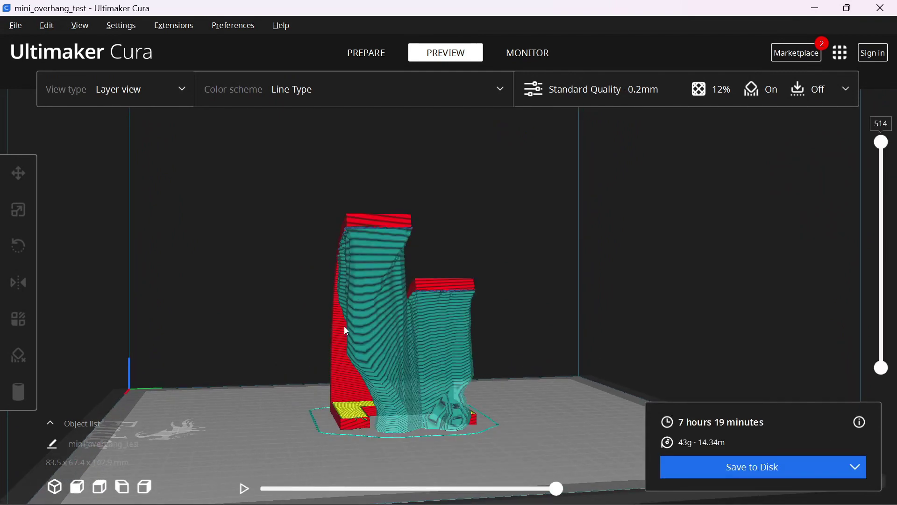
right_click_drag(520, 404, 367, 420)
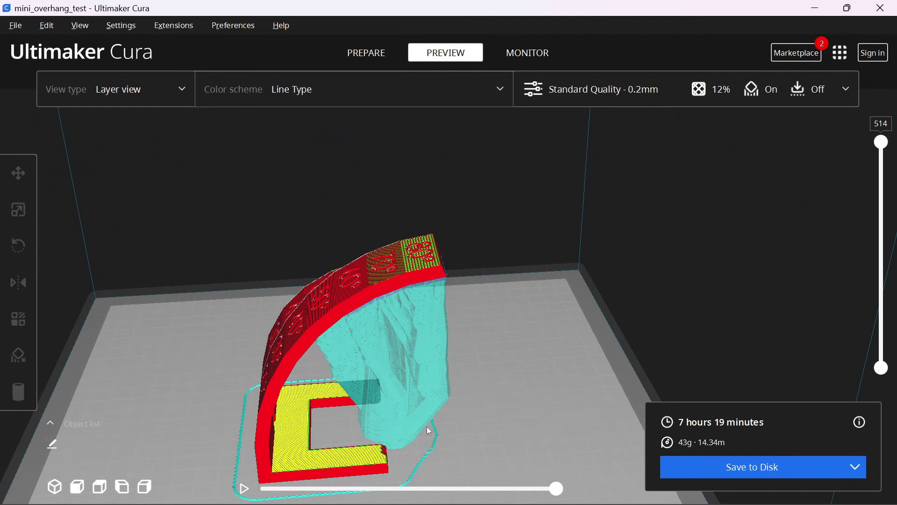
right_click_drag(427, 426, 353, 402)
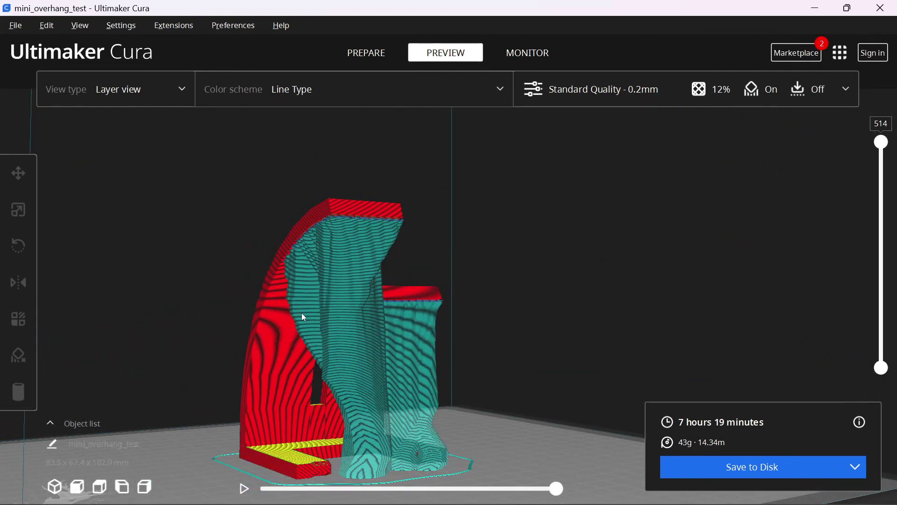
right_click_drag(368, 228, 346, 322)
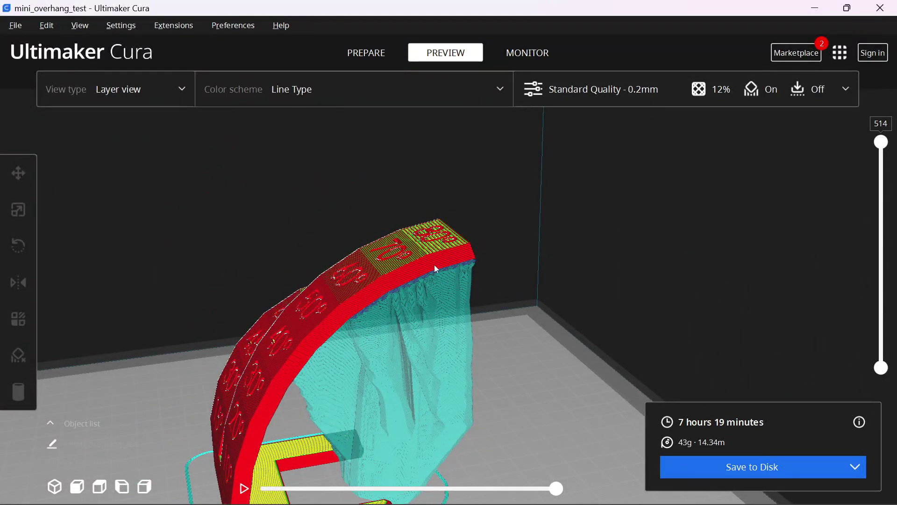
right_click_drag(485, 301, 274, 294)
Change tree Support Placement to Everywhere and close Print settings to re-slice.
left_click(593, 89)
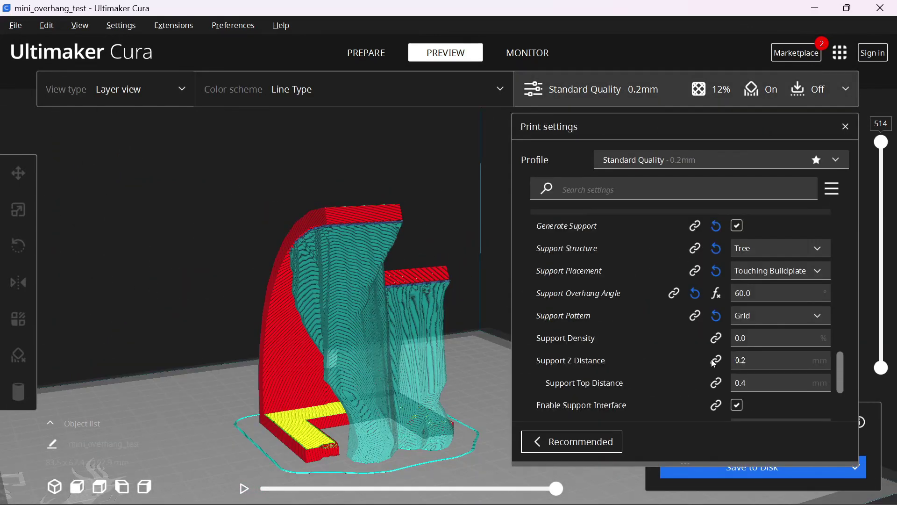
left_click(753, 272)
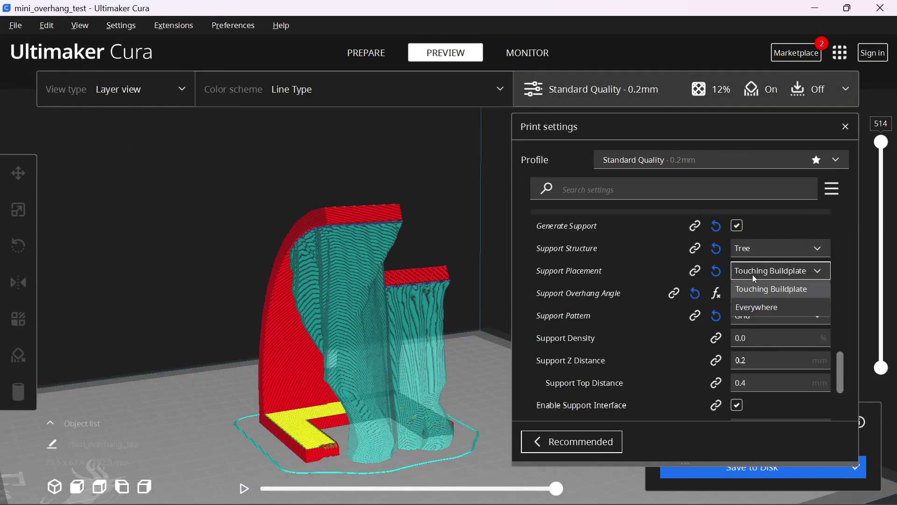
left_click(749, 306)
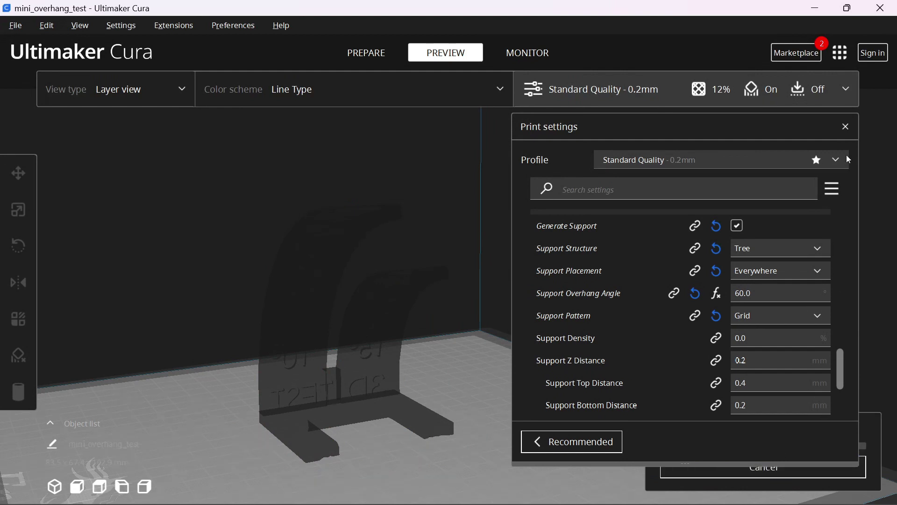
left_click(846, 127)
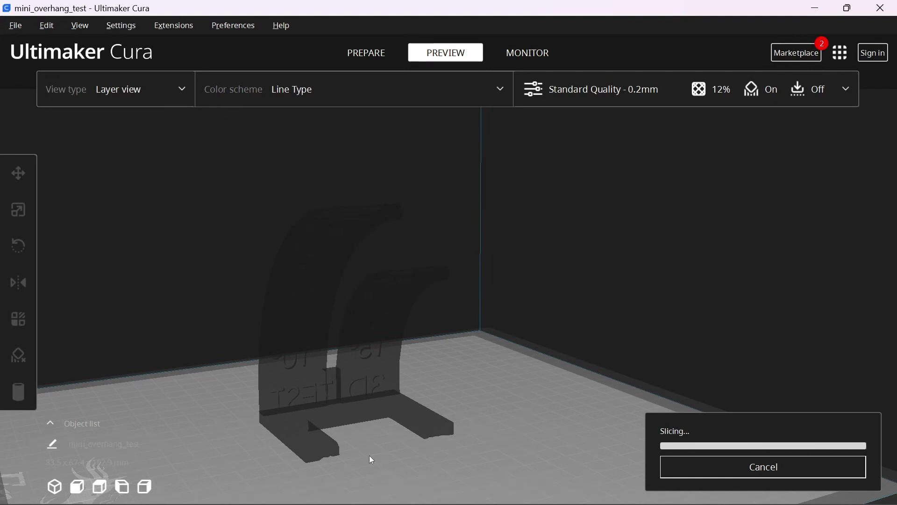
Orbit the re-sliced preview to inspect the Everywhere tree supports under the front arches.
right_click_drag(445, 444, 575, 471)
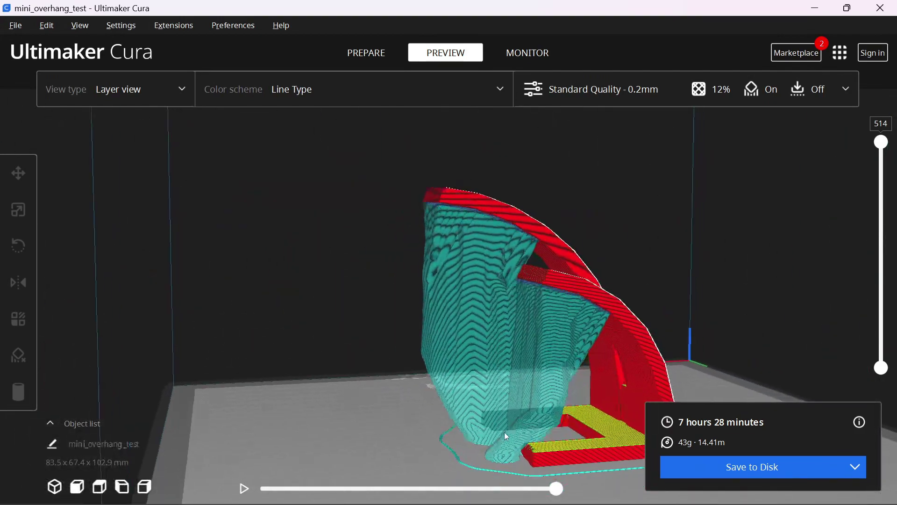
right_click_drag(503, 431, 410, 402)
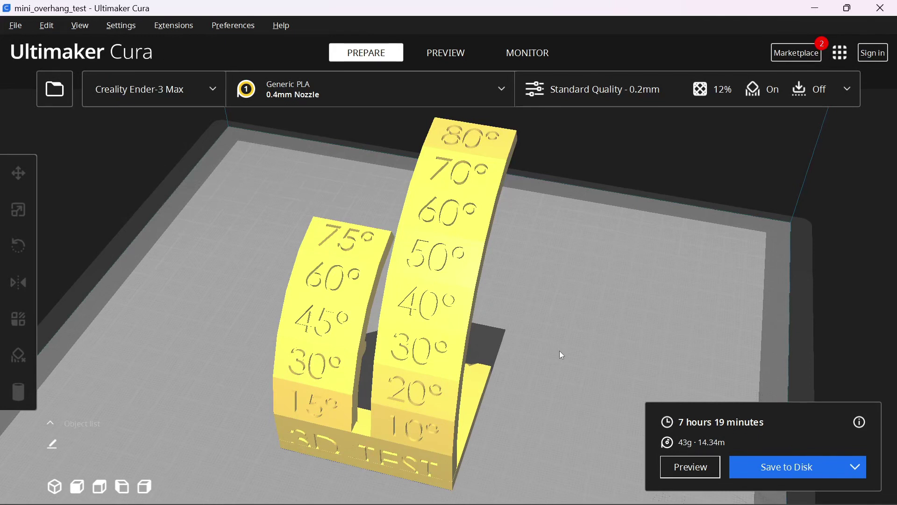
In Print settings, switch Support Structure from Tree to Normal.
left_click(848, 89)
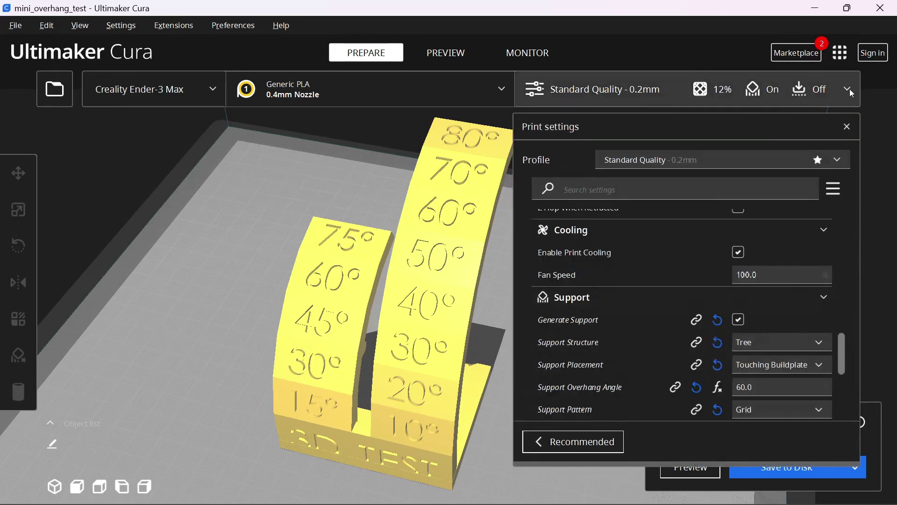
scroll(631, 323, "down", 1)
scroll(631, 323, "down", 2)
scroll(687, 280, "up", 2)
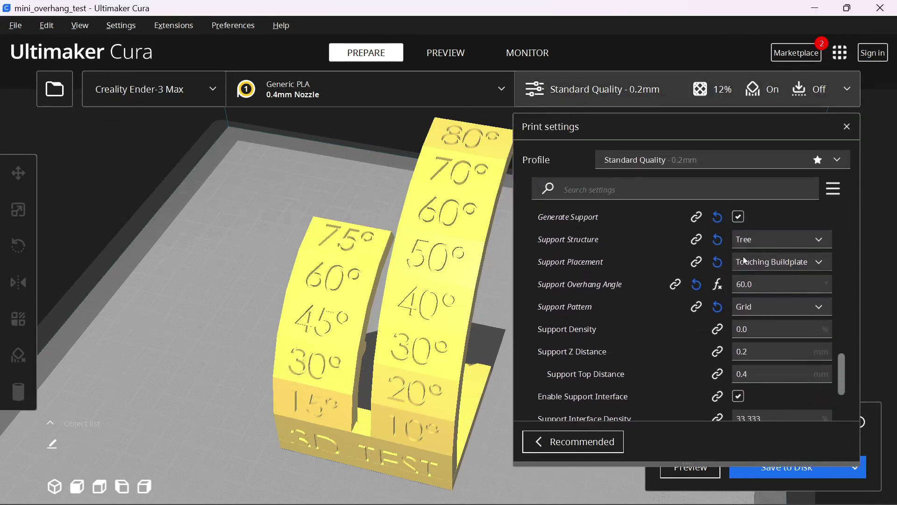
left_click(759, 254)
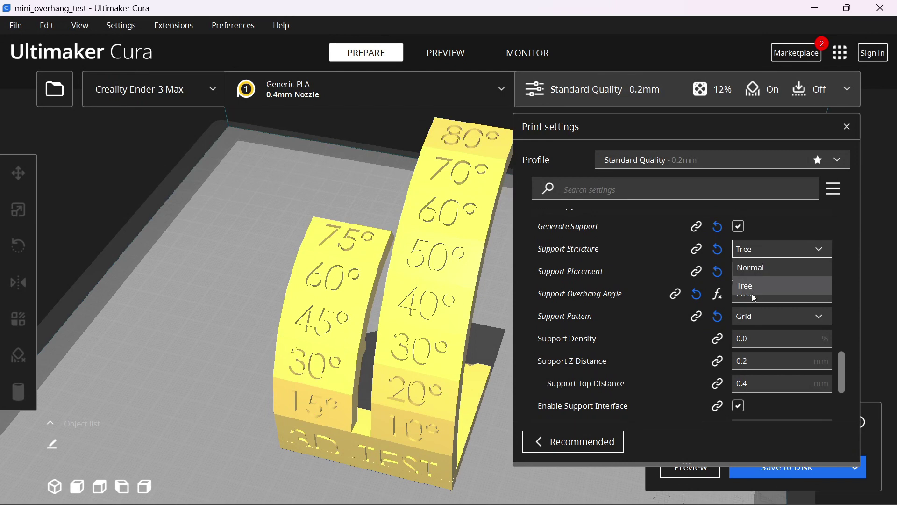
left_click(753, 269)
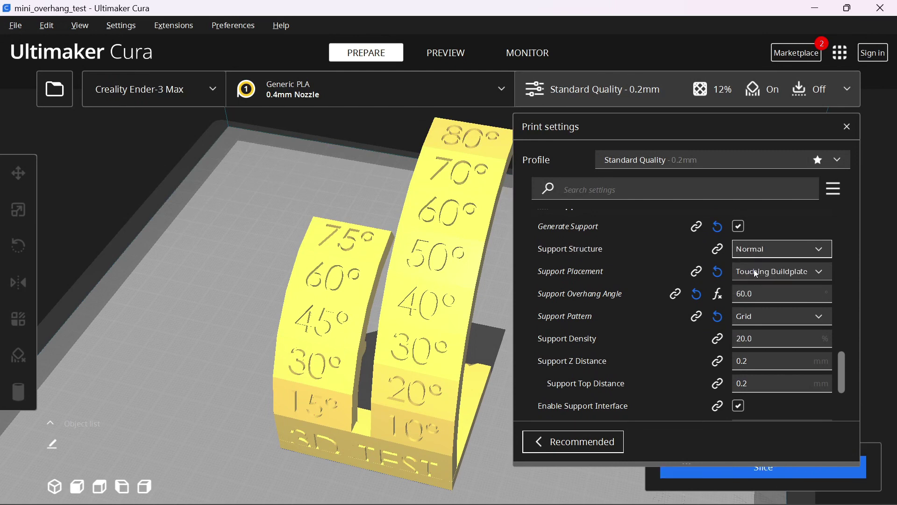
Set the support overhang angle to 40 then 60, and choose the Zig Zag pattern.
left_click(758, 301)
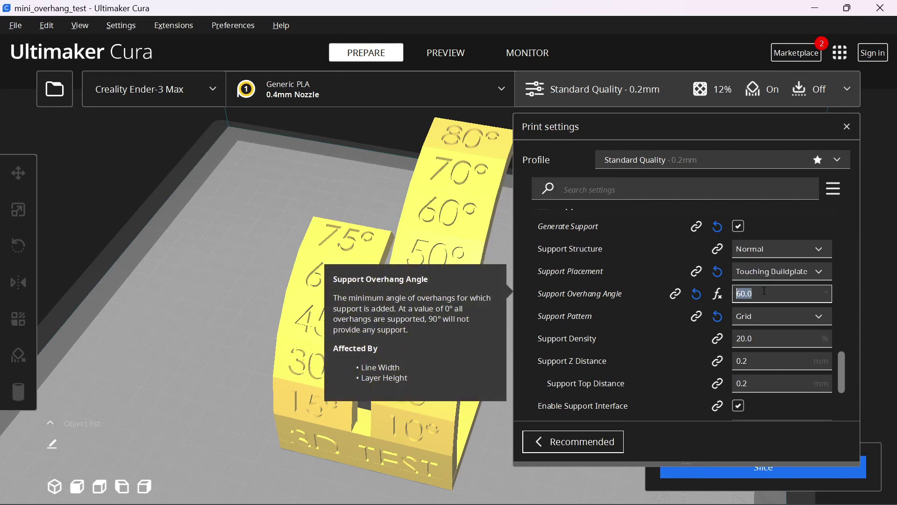
type("40")
key("Return")
type("60")
left_click(753, 318)
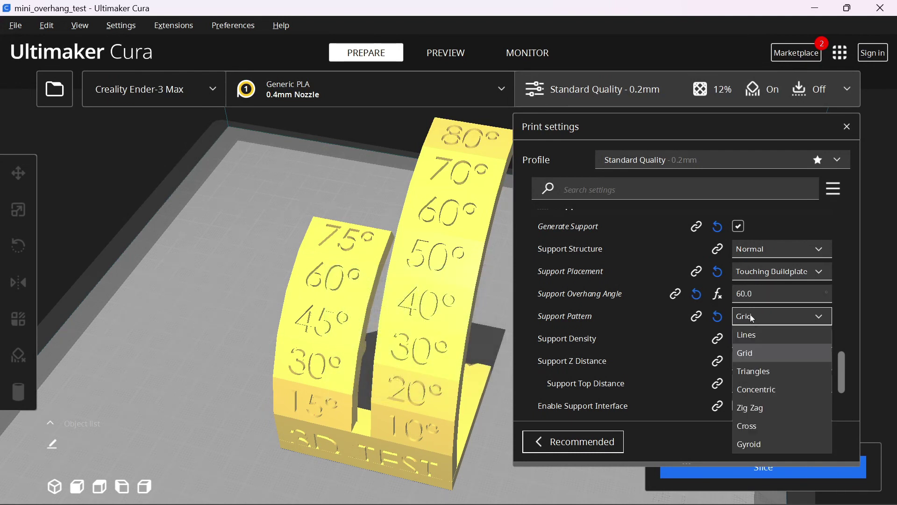
left_click(754, 408)
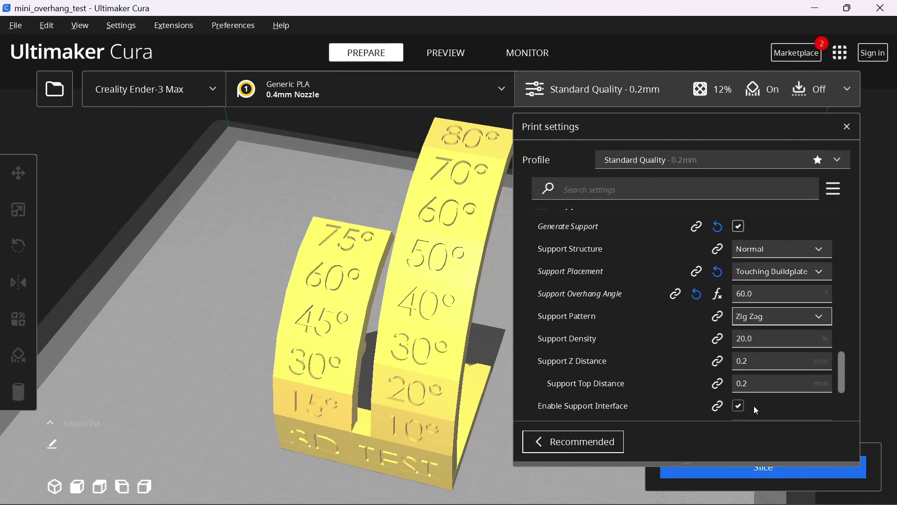
left_click(765, 339)
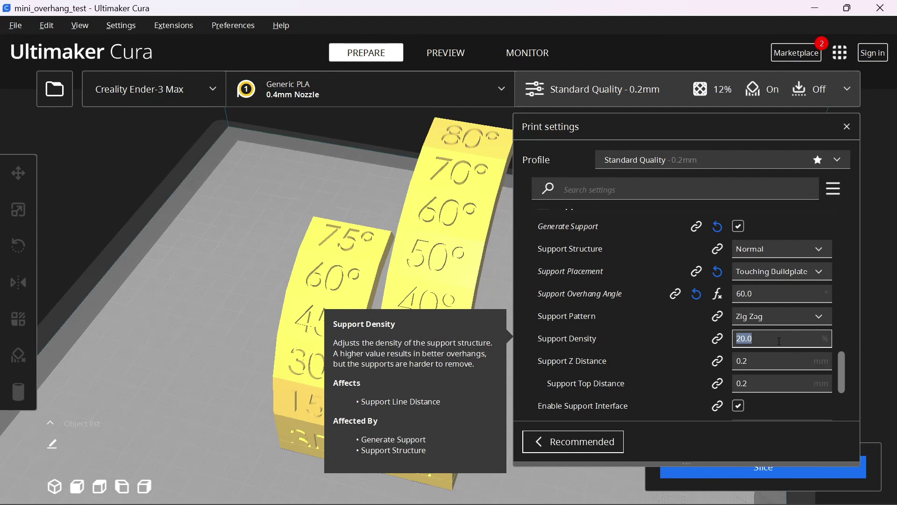
type("10")
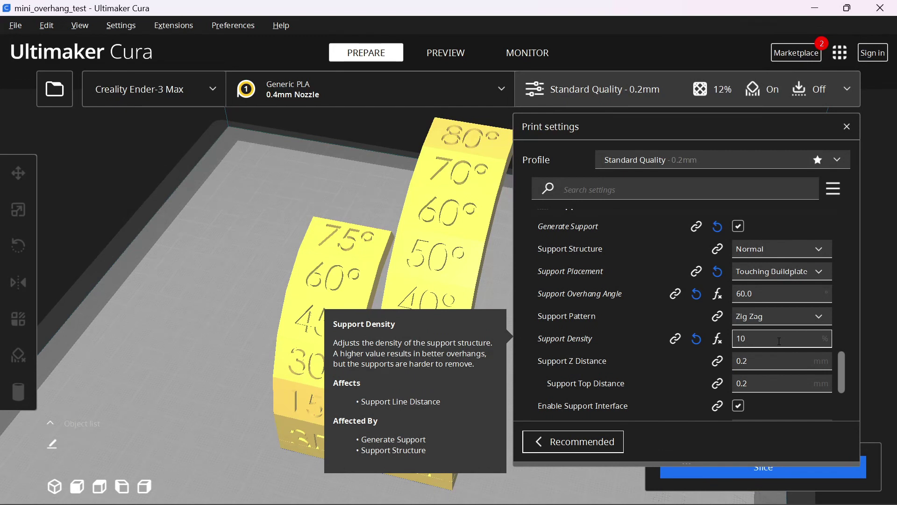
type(".0")
key("ctrl+a")
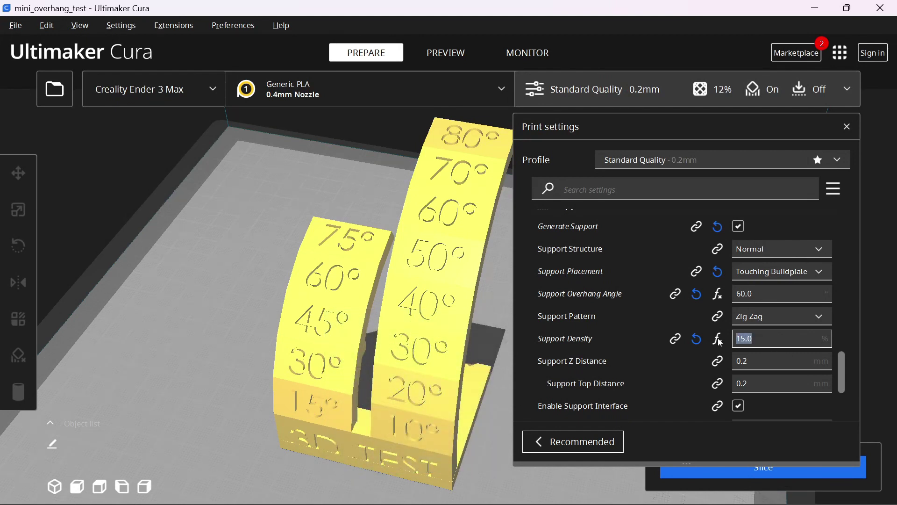
type("20")
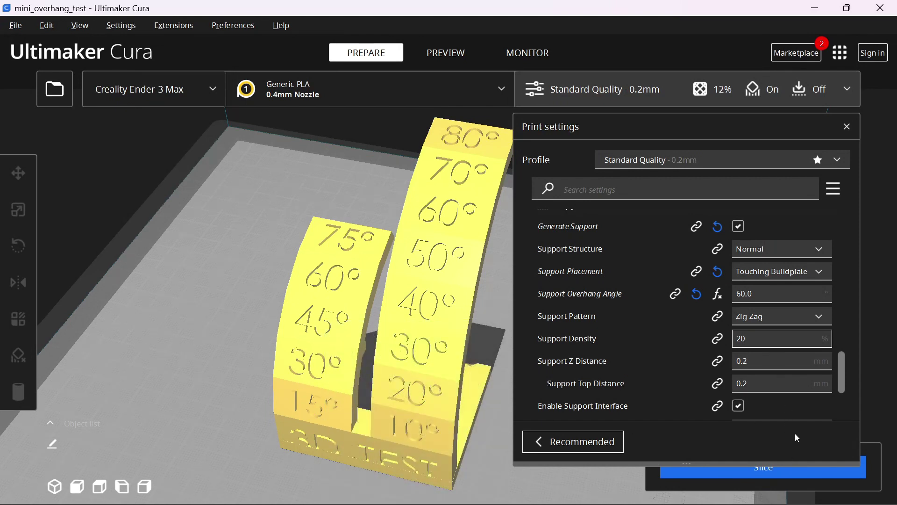
Inspect the arched model from several angles, closing Print settings with Normal Zig Zag supports.
right_click_drag(467, 355, 363, 108)
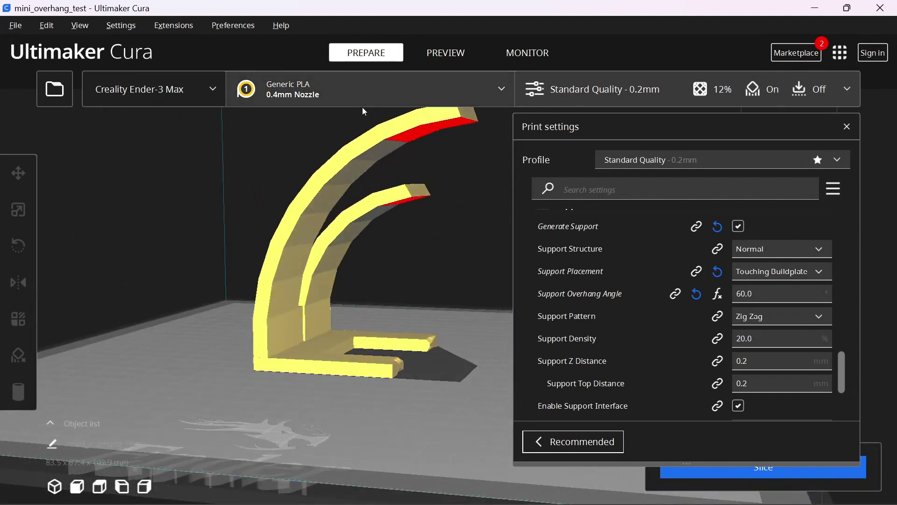
right_click_drag(322, 218, 380, 321)
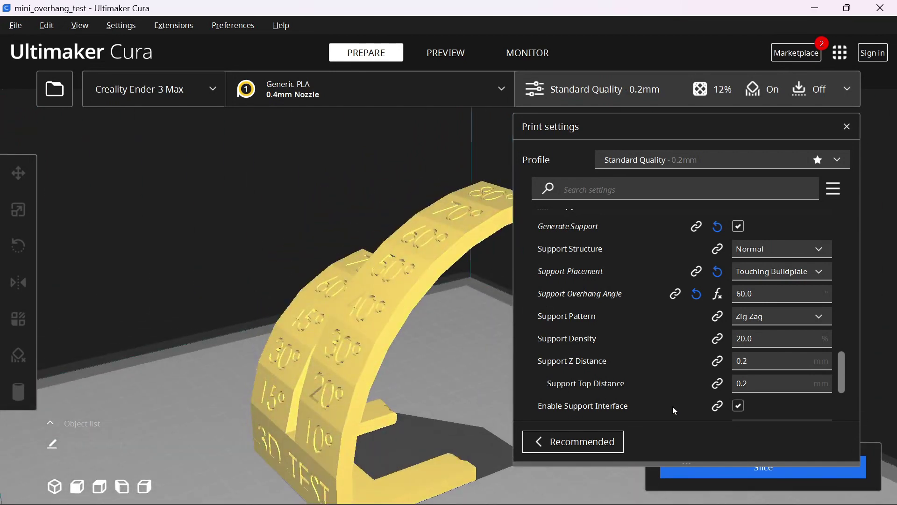
right_click_drag(432, 351, 442, 317)
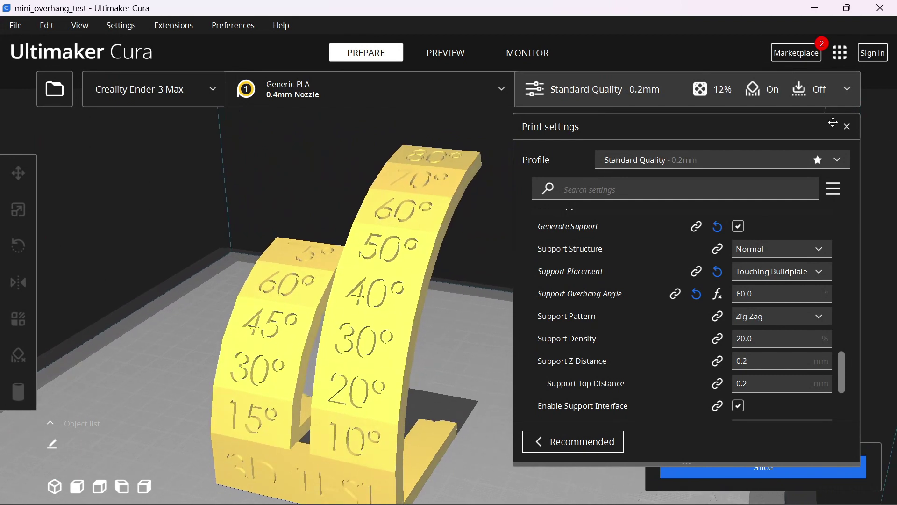
left_click(849, 127)
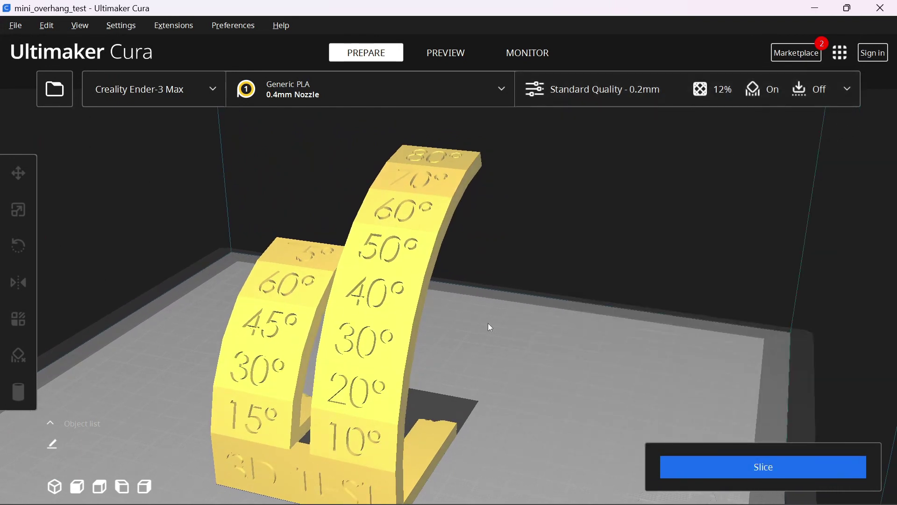
right_click_drag(500, 321, 355, 373)
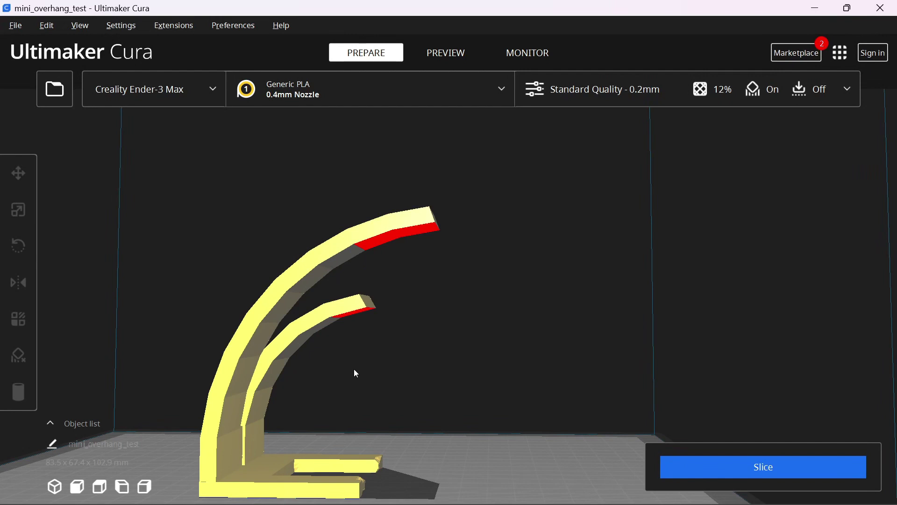
right_click_drag(355, 373, 498, 405)
scroll(494, 400, "down", 3)
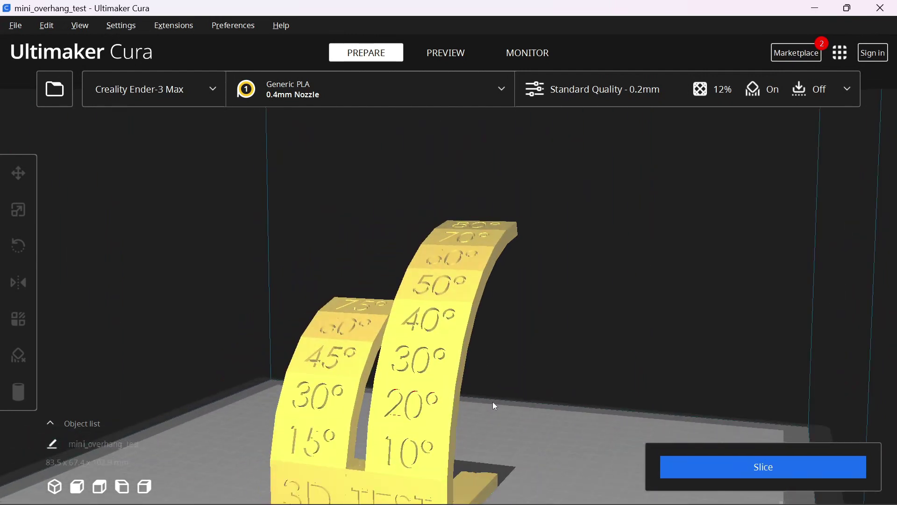
right_click_drag(506, 388, 525, 403)
scroll(397, 408, "up", 3)
scroll(397, 409, "down", 3)
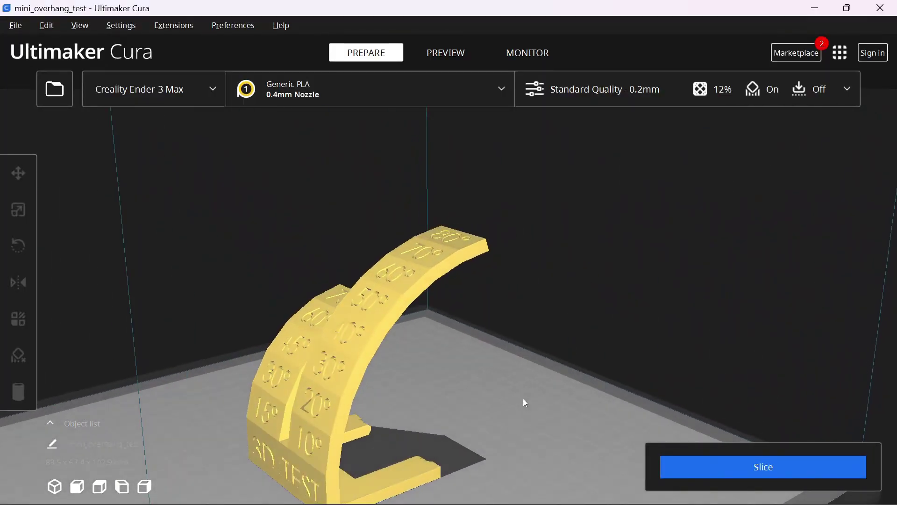